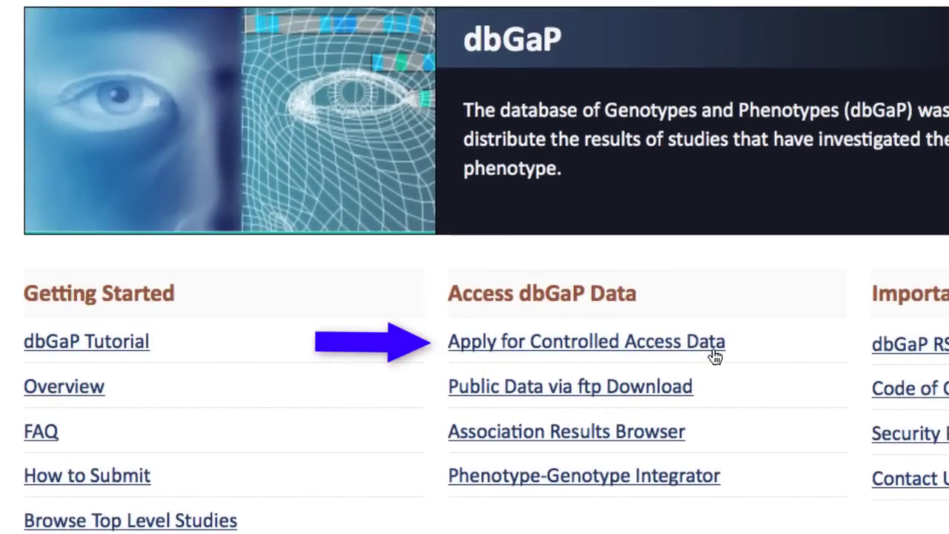
# - Choose 'Apply for Controlled Access Data' under Access dbGaP Data on the home page
pyautogui.click(716, 356)
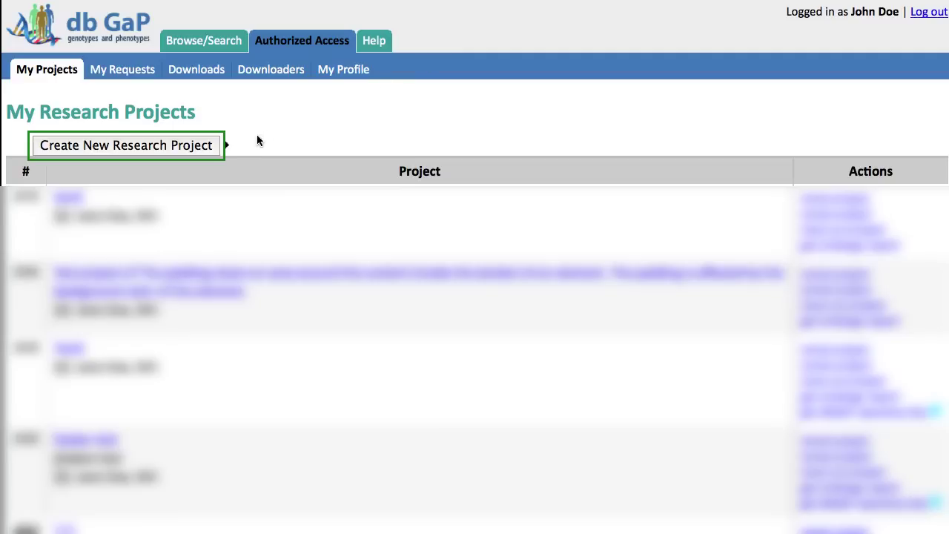
# - Create a new research project, reading through the preparation instructions and code of conduct first
pyautogui.click(219, 154)
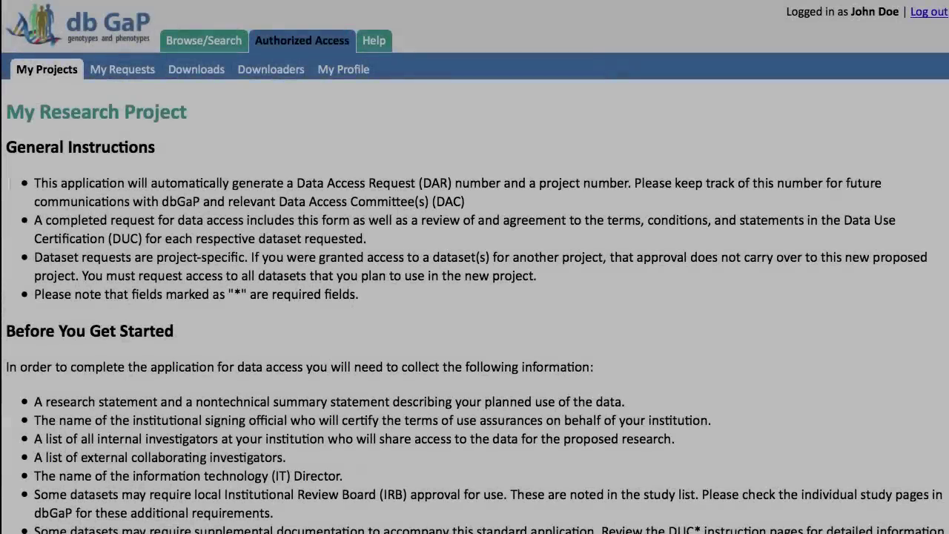
pyautogui.scroll(-5, 475, 266)
pyautogui.scroll(-3, 474, 267)
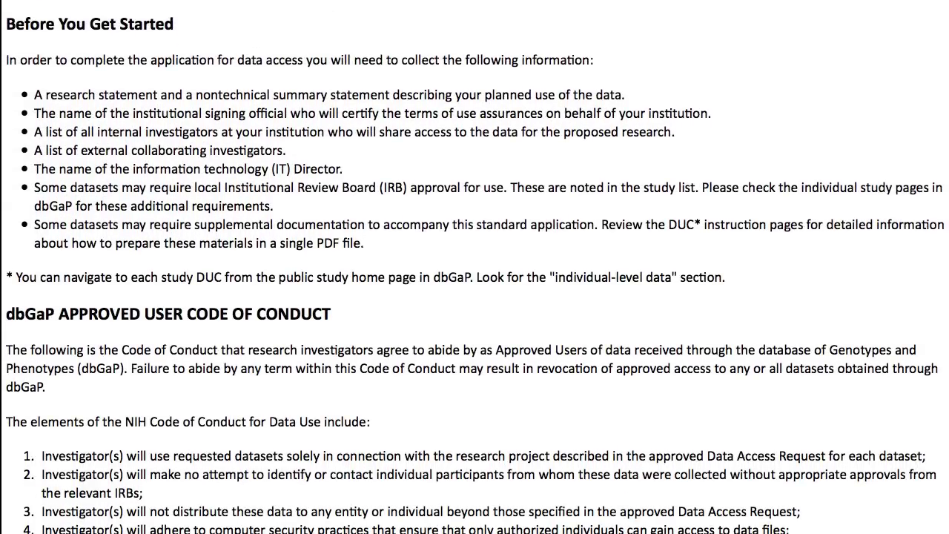
pyautogui.scroll(-5, 475, 266)
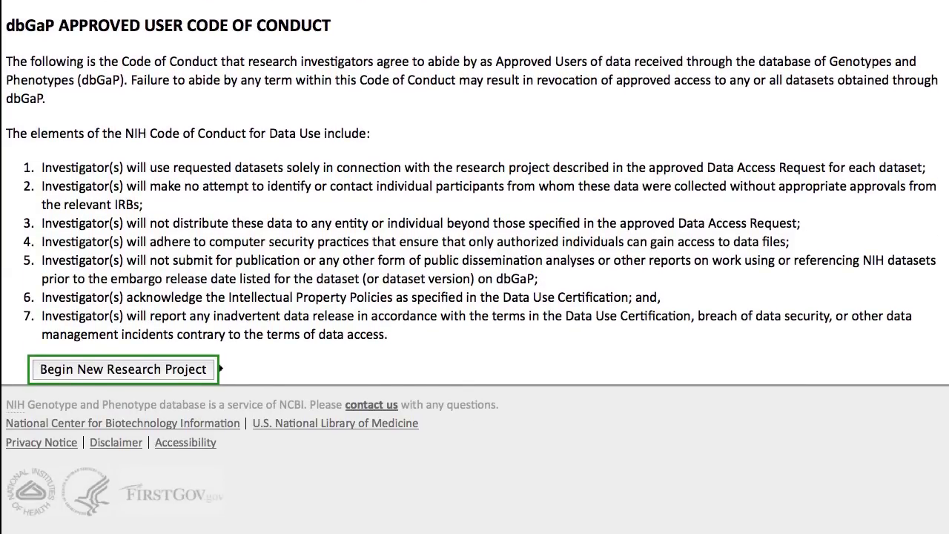
pyautogui.click(211, 376)
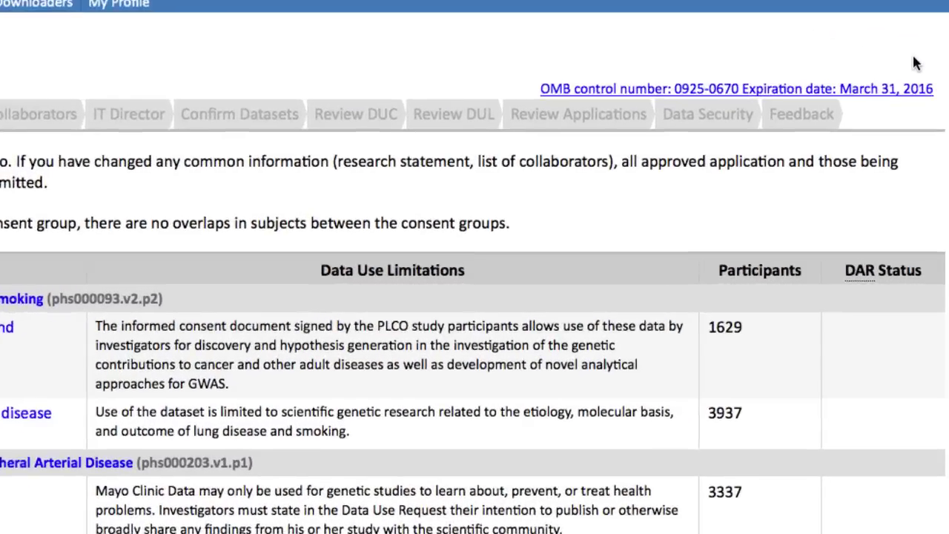
# - Add Inflammatory Bowel Disease Only (phs000345.v1.p1.c2) and AREDS General Research Purposes (phs000001.v3.p1.c2) to the request
pyautogui.click(906, 134)
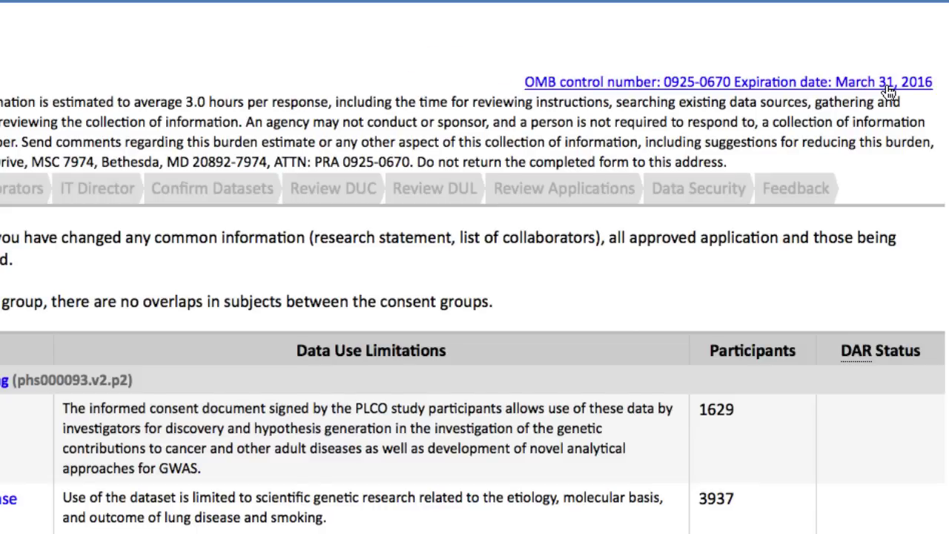
pyautogui.click(889, 85)
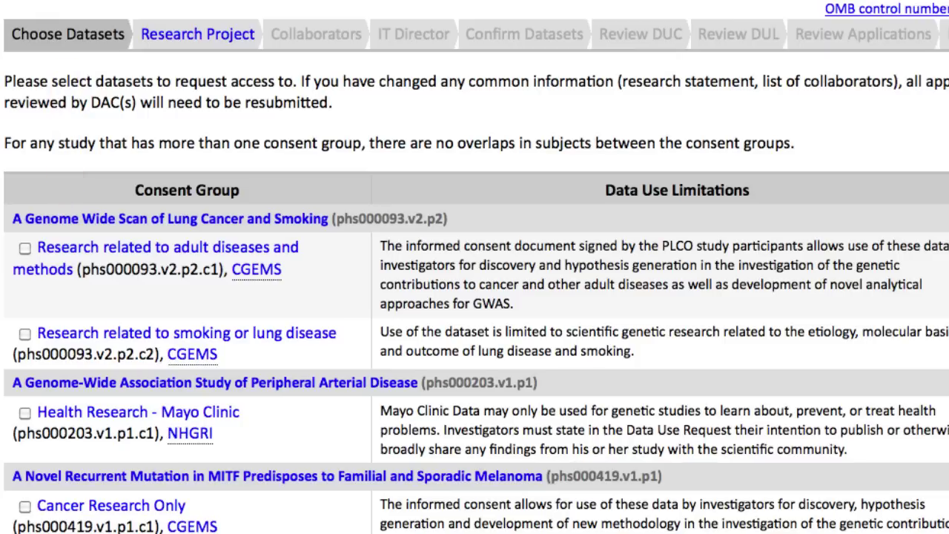
pyautogui.scroll(-15, 474, 296)
pyautogui.click(27, 48)
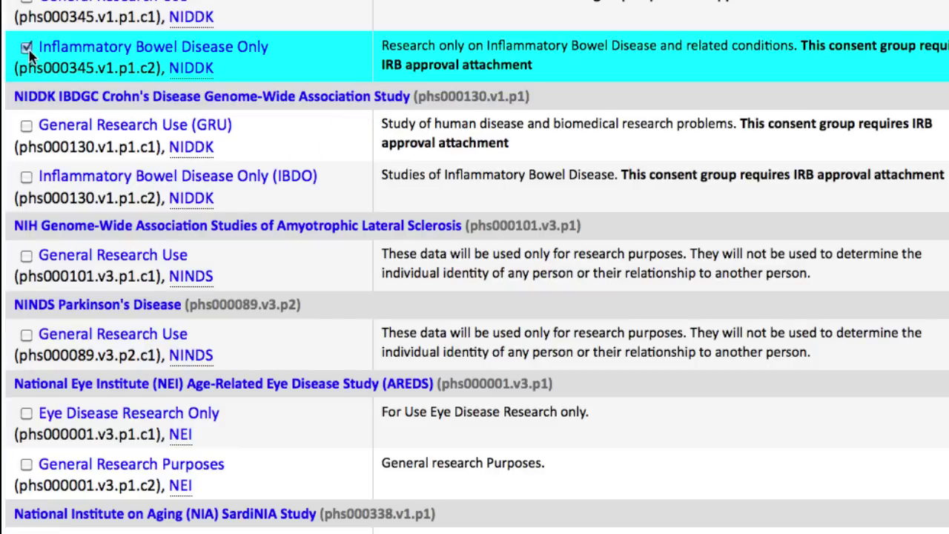
pyautogui.click(26, 464)
pyautogui.scroll(-20, 28, 471)
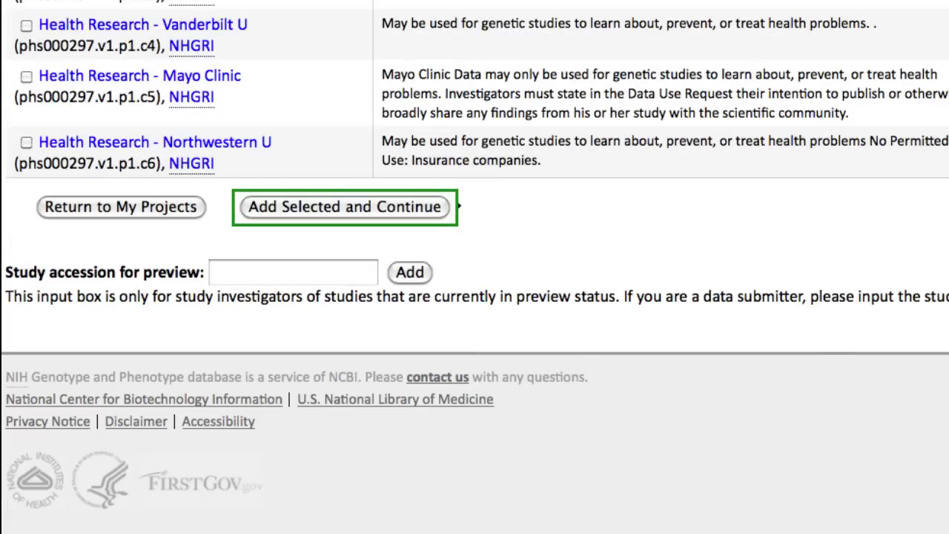
pyautogui.click(445, 210)
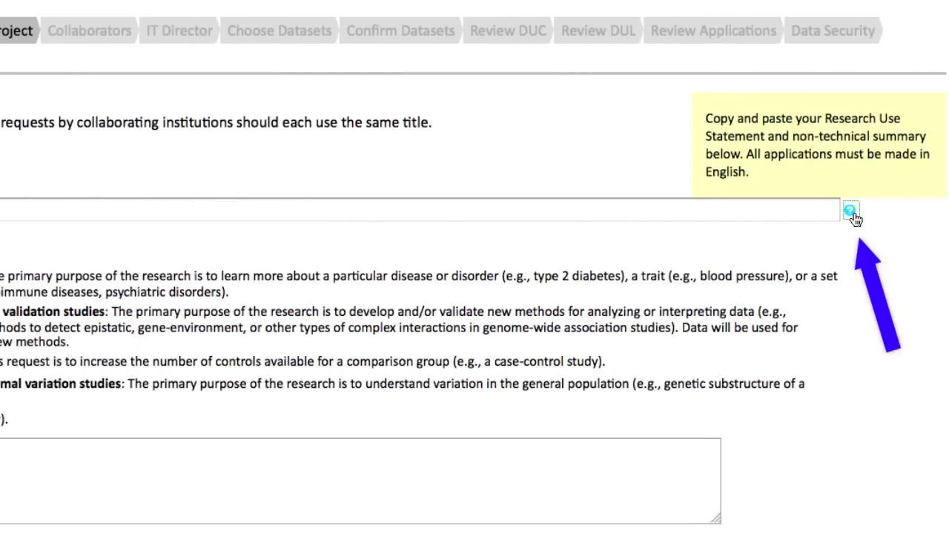
# - Paste 'IBDO and AREDS' as the project title after viewing the title help
pyautogui.click(851, 212)
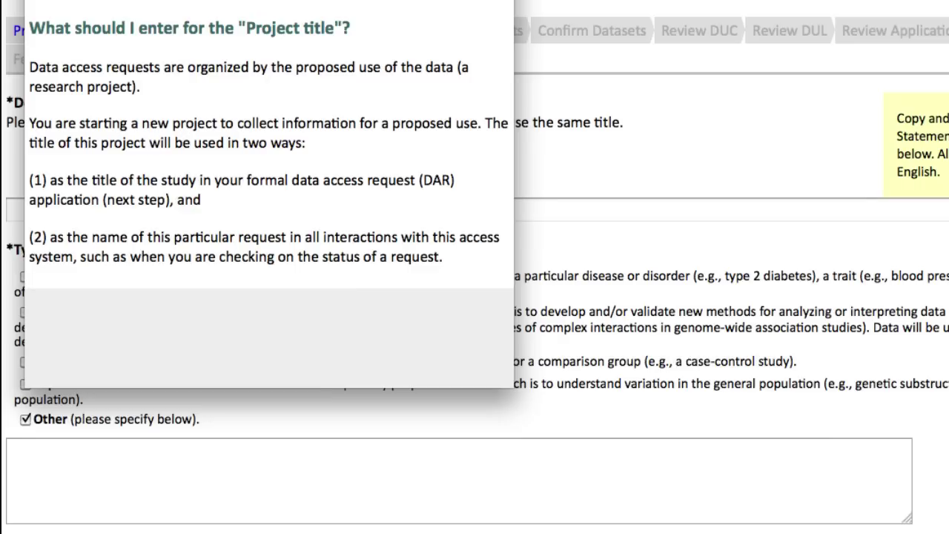
pyautogui.press('Escape')
pyautogui.click(343, 206)
pyautogui.write('IBDO and AREDS')
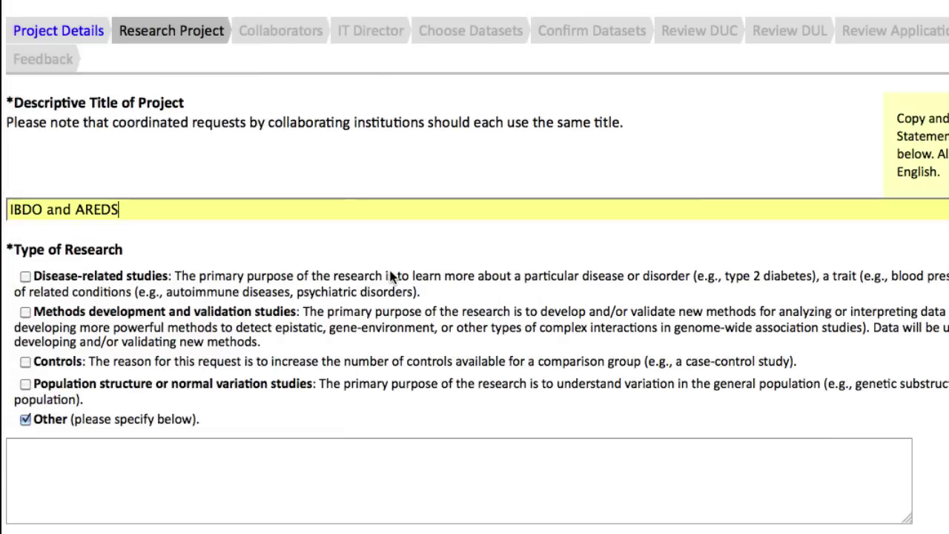
# - Set the research type to Disease-related studies instead of Other, and select the signing official
pyautogui.click(63, 419)
pyautogui.click(25, 276)
pyautogui.scroll(-5, 124, 282)
pyautogui.scroll(-6, 430, 263)
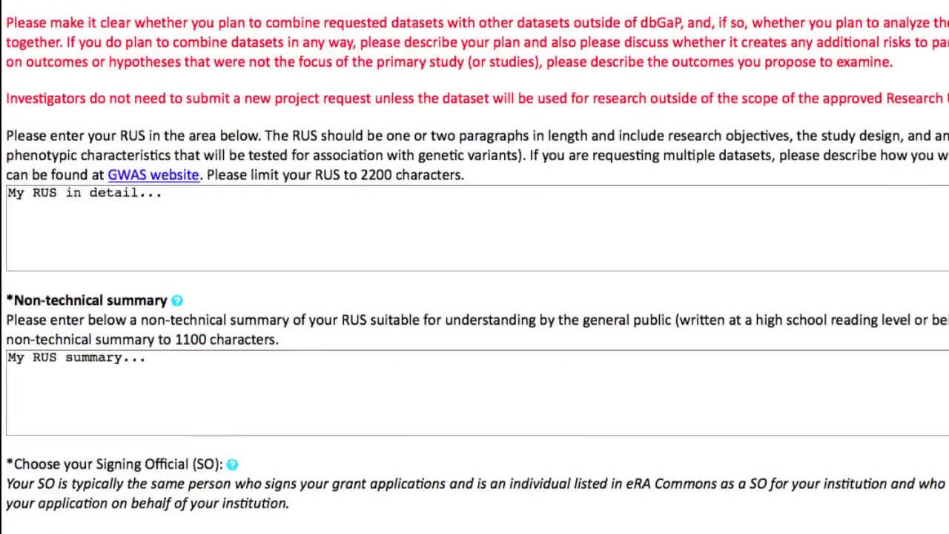
pyautogui.click(32, 416)
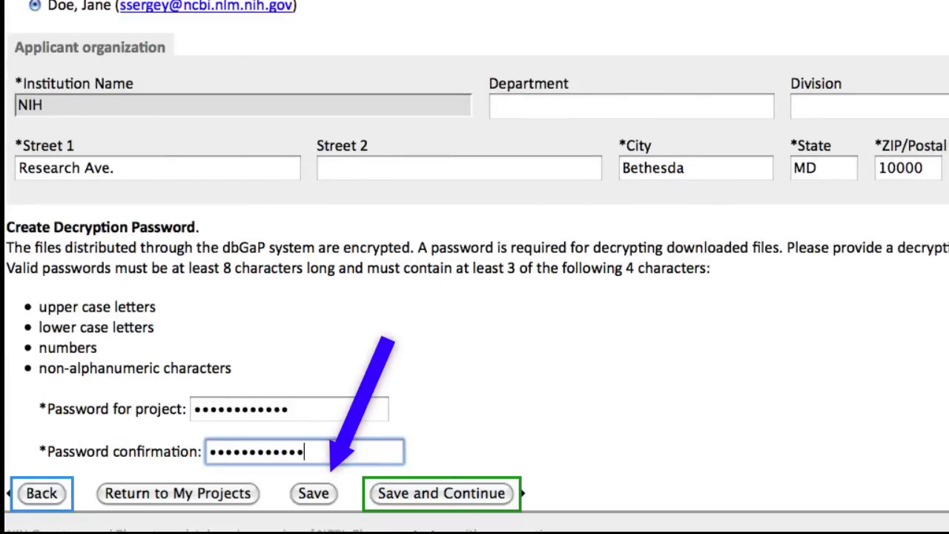
# - Save the project details and mark 'None' for collaborators from other institutions
pyautogui.click(512, 501)
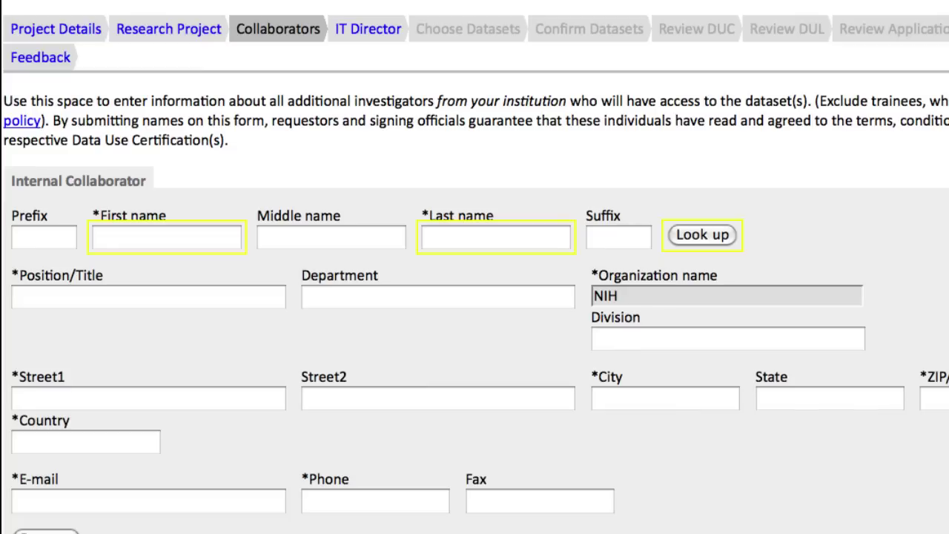
pyautogui.scroll(-5, 475, 267)
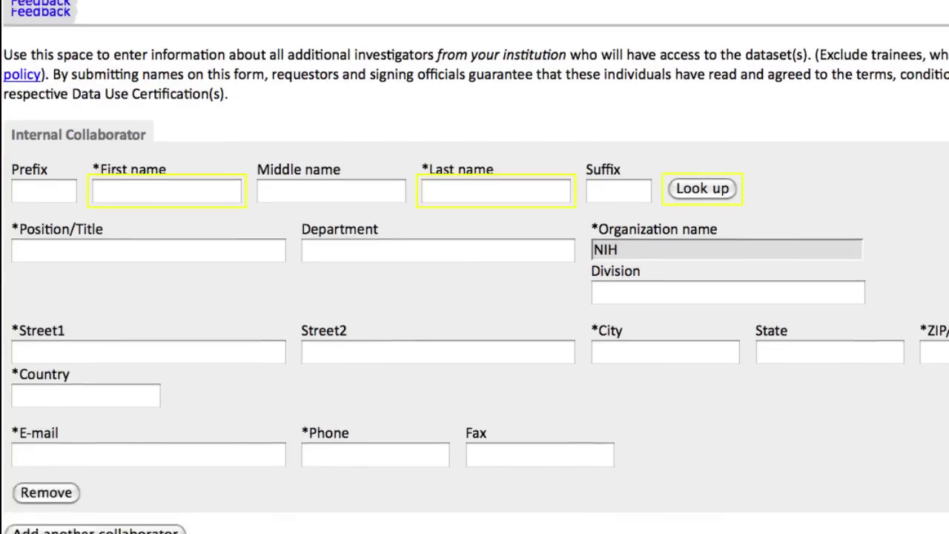
pyautogui.scroll(-1, 475, 267)
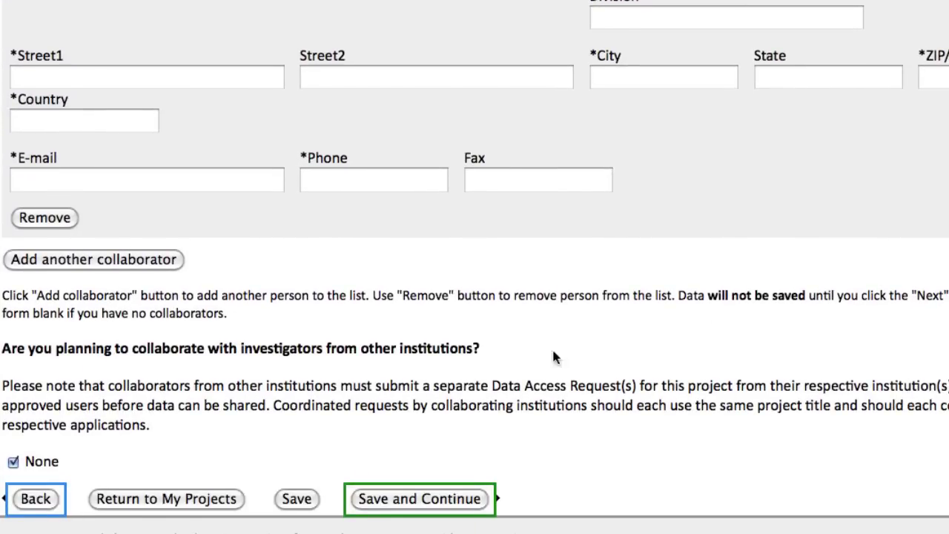
pyautogui.click(13, 461)
pyautogui.scroll(-4, 474, 267)
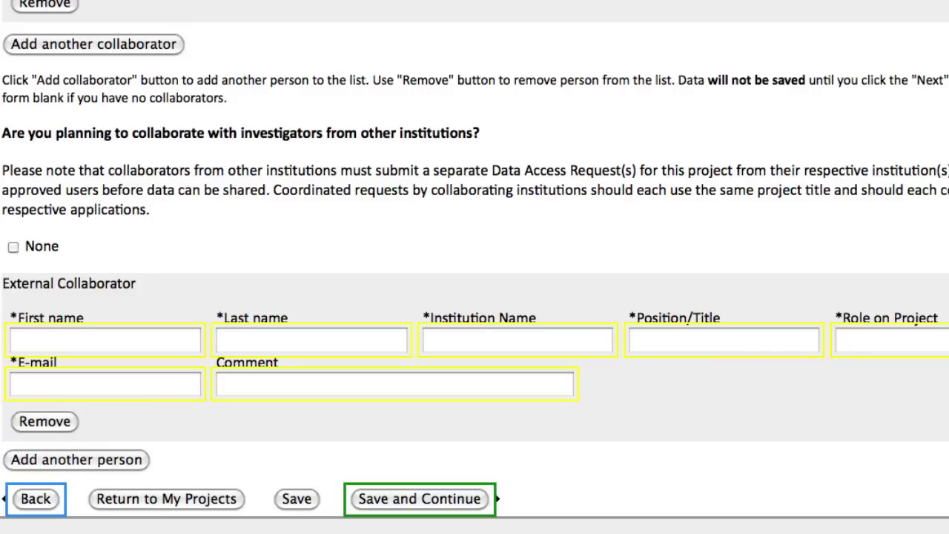
pyautogui.click(14, 246)
pyautogui.scroll(7, 13, 246)
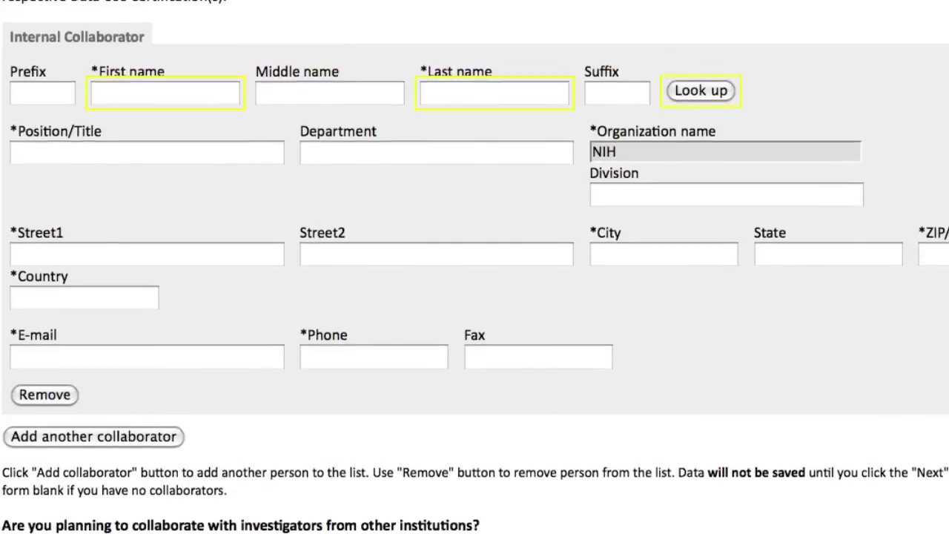
pyautogui.scroll(3, 474, 267)
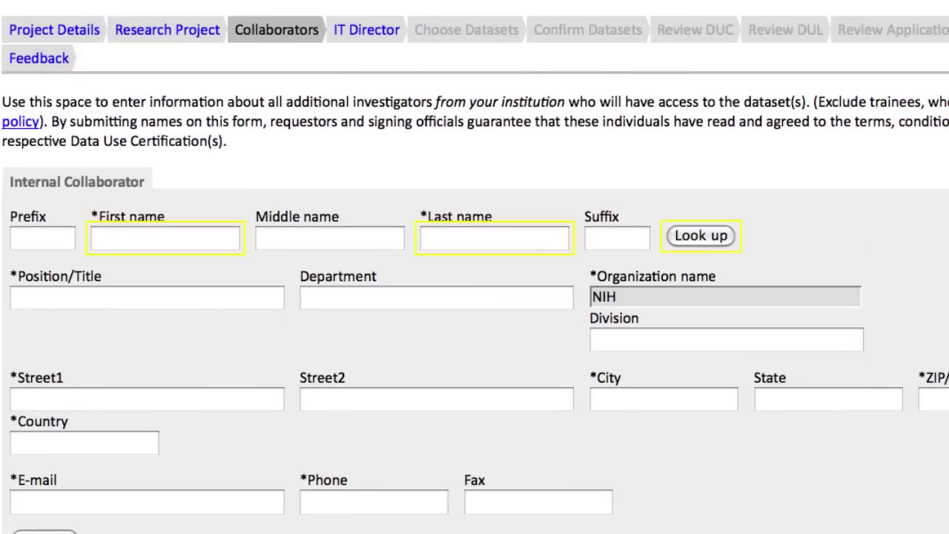
# - Move to the IT Director step on the way to Confirm Datasets
pyautogui.click(383, 36)
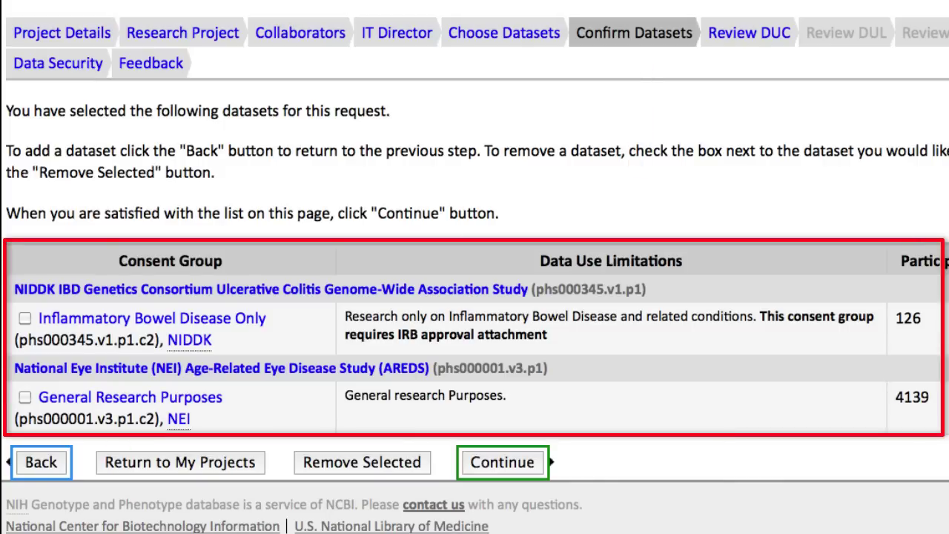
# - Confirm both datasets and agree to the Inflammatory Bowel Disease and AREDS data use limitations
pyautogui.click(502, 461)
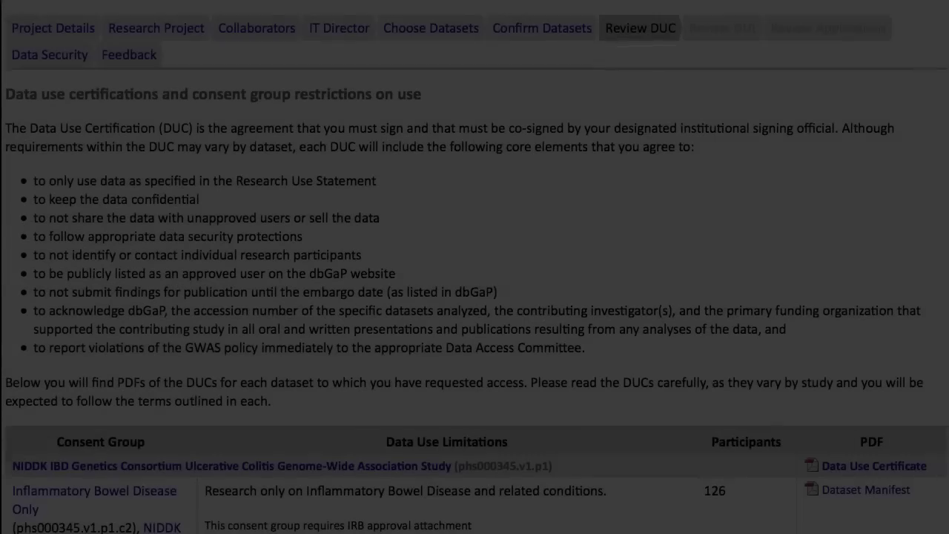
pyautogui.scroll(-10, 475, 267)
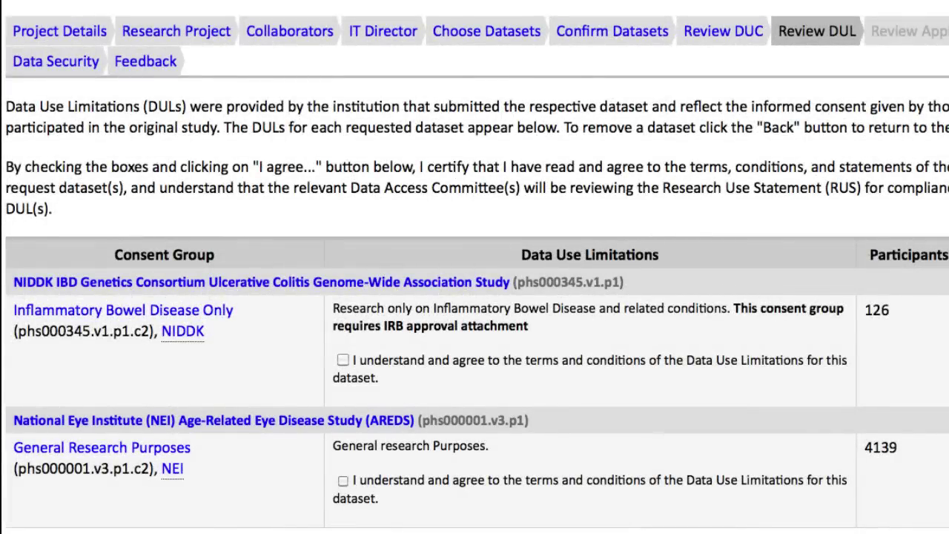
pyautogui.click(343, 360)
pyautogui.click(342, 478)
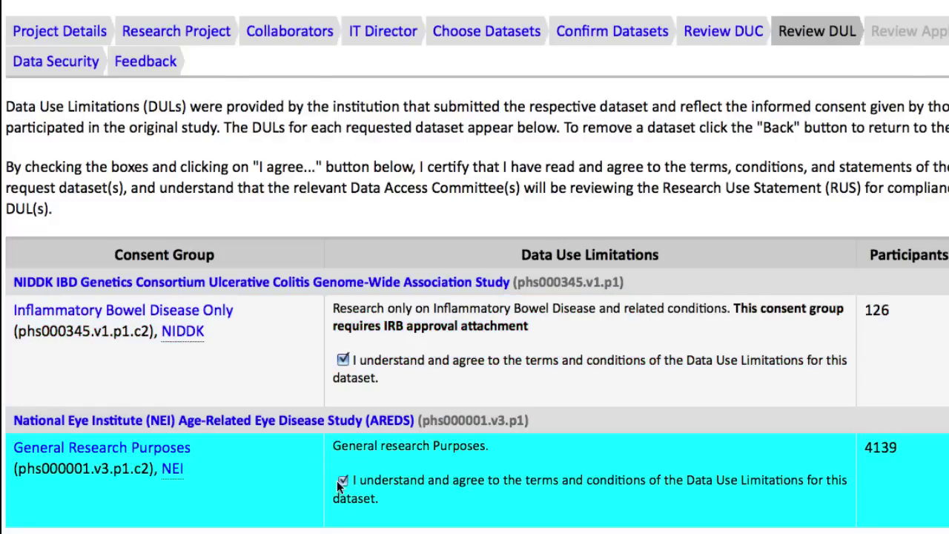
pyautogui.scroll(-2, 347, 489)
pyautogui.click(346, 489)
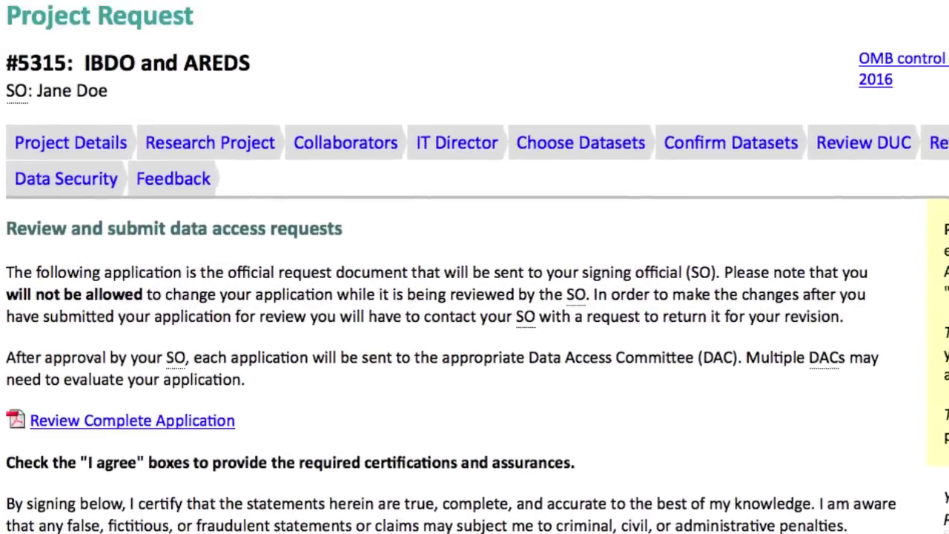
# - Generate the application PDF, certify the statements, and submit to the signing official
pyautogui.click(219, 305)
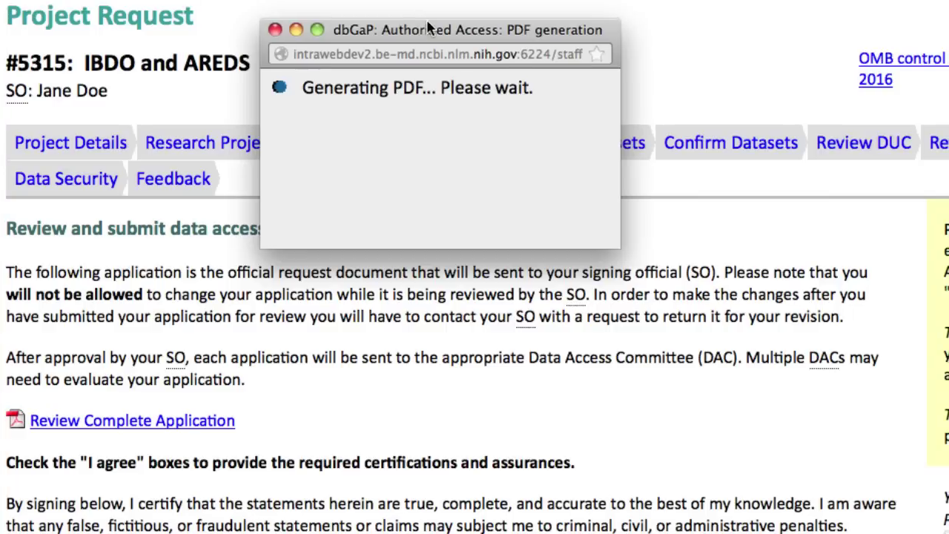
pyautogui.click(276, 30)
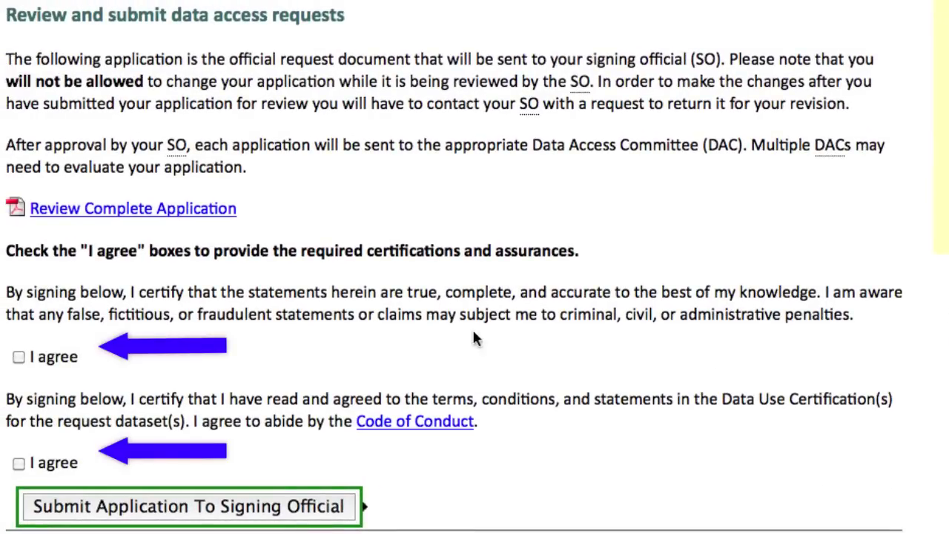
pyautogui.click(18, 357)
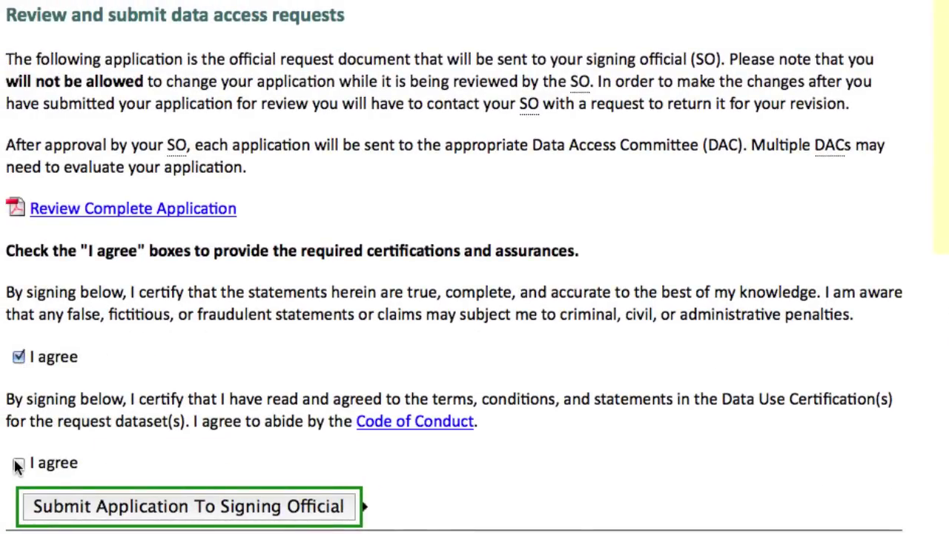
pyautogui.click(36, 514)
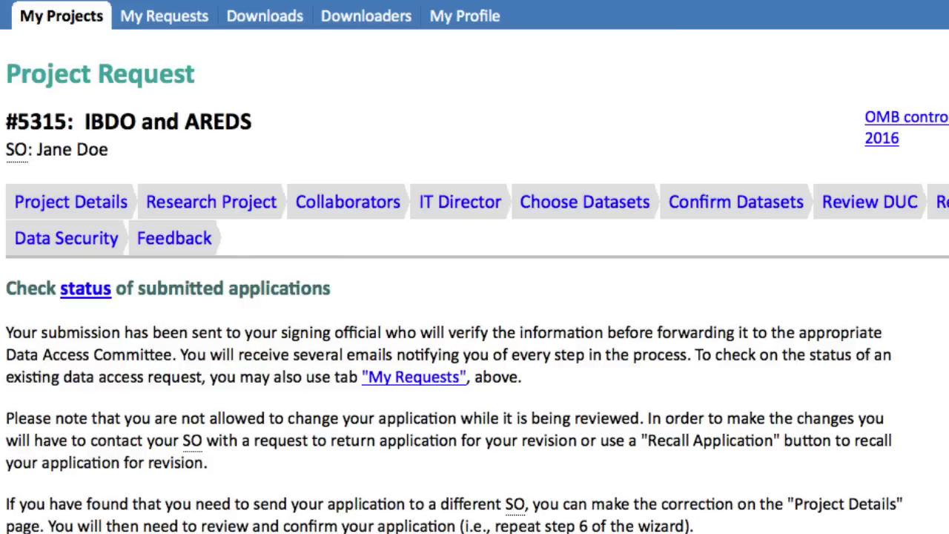